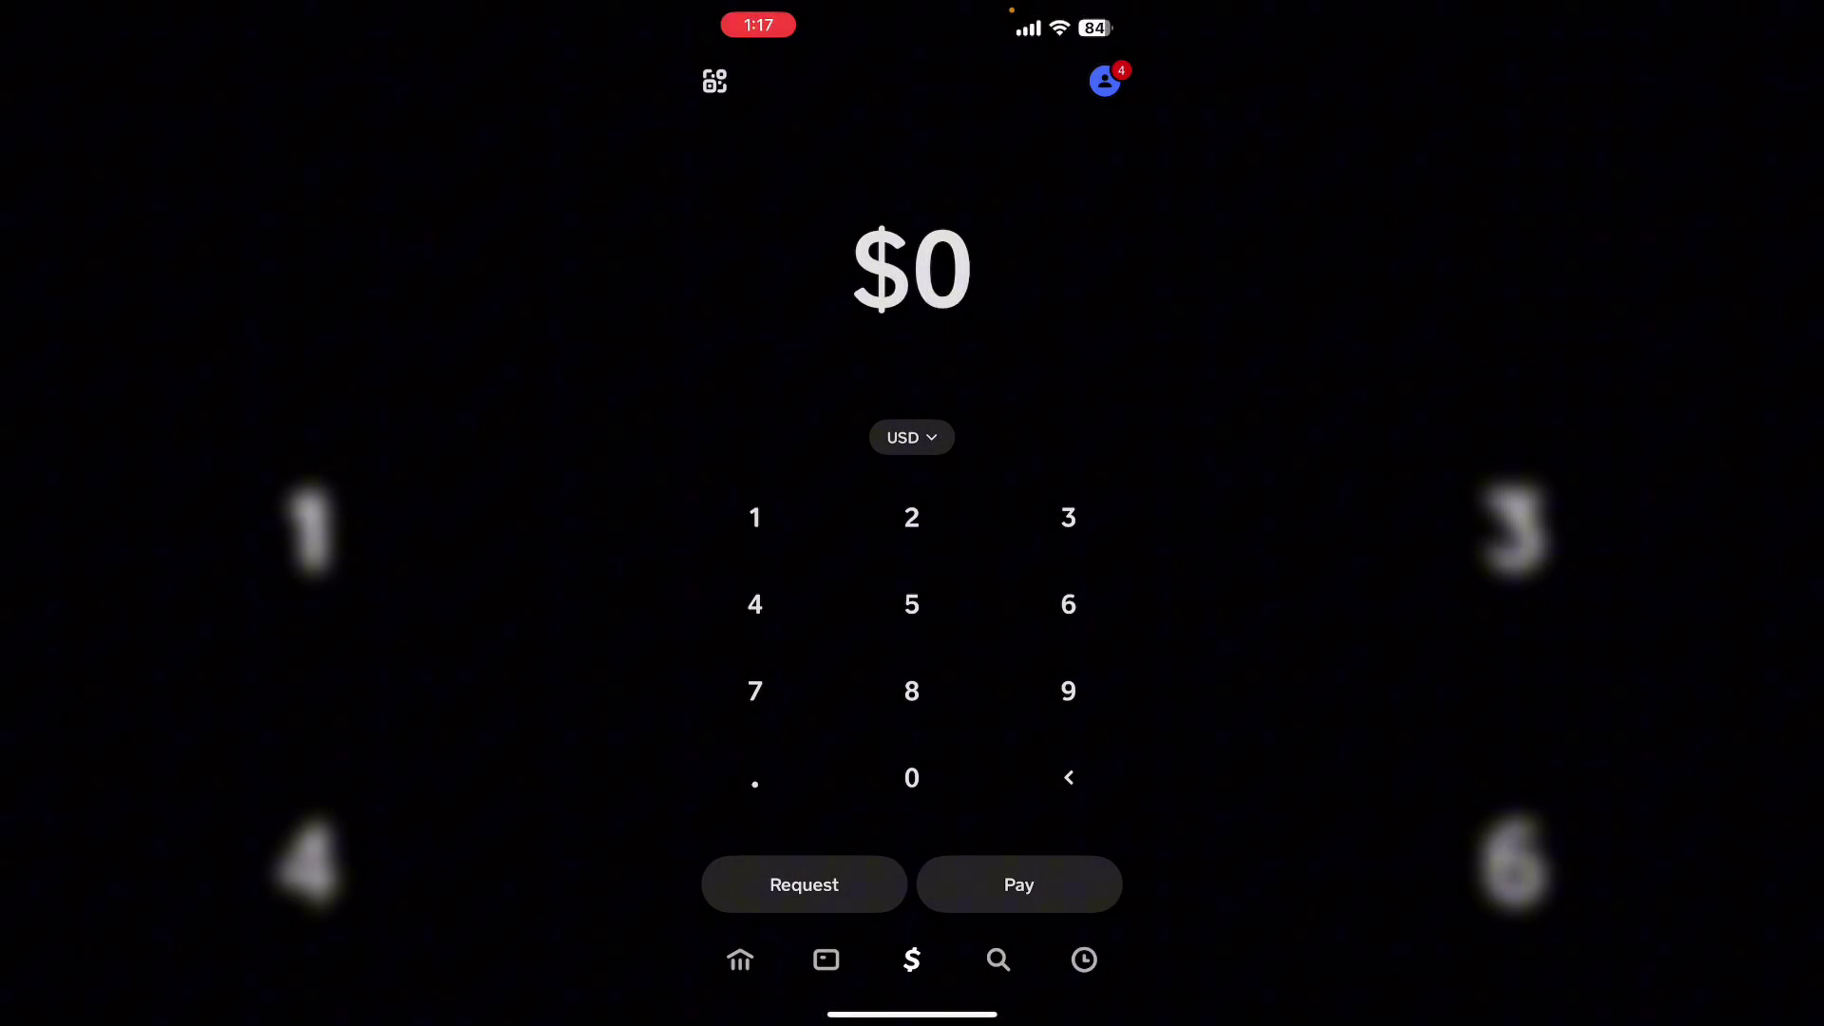
# Step: Check the Money balance, then open Linked banks from the profile, which shows no linked accounts
pyautogui.click(739, 960)
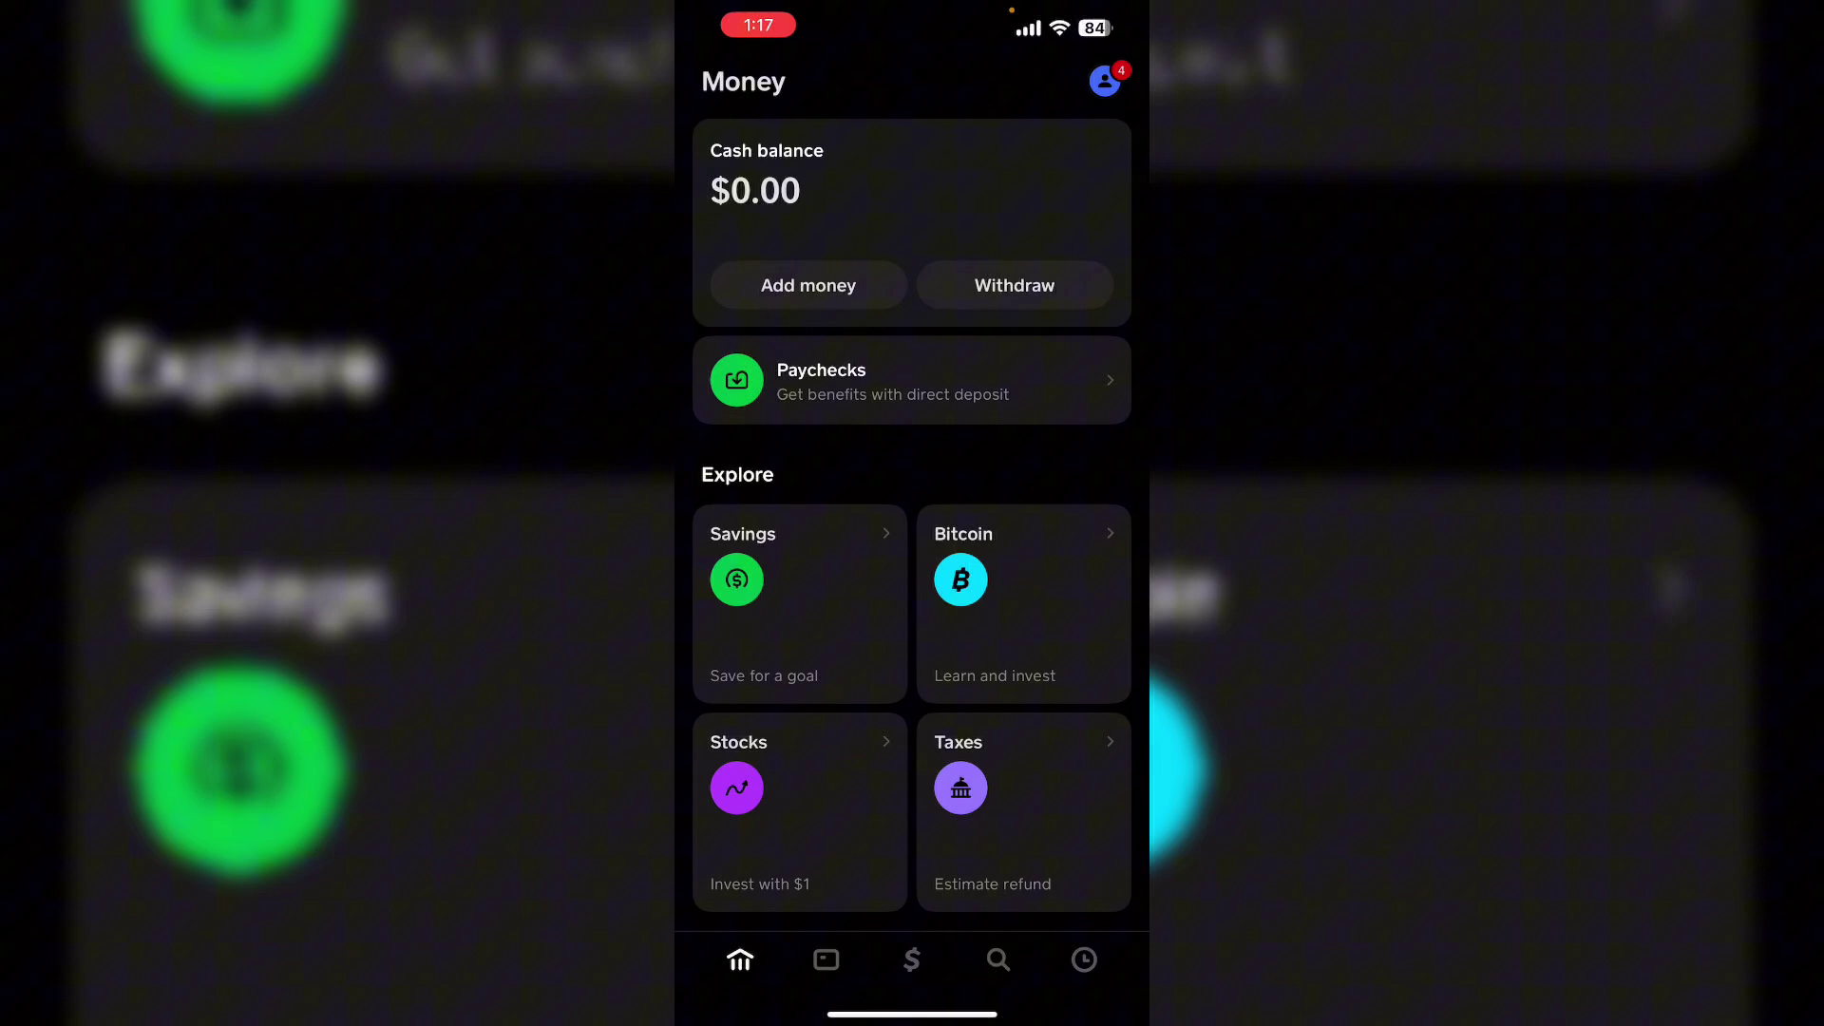
pyautogui.click(1104, 80)
pyautogui.scroll(-3, 912, 641)
pyautogui.click(798, 421)
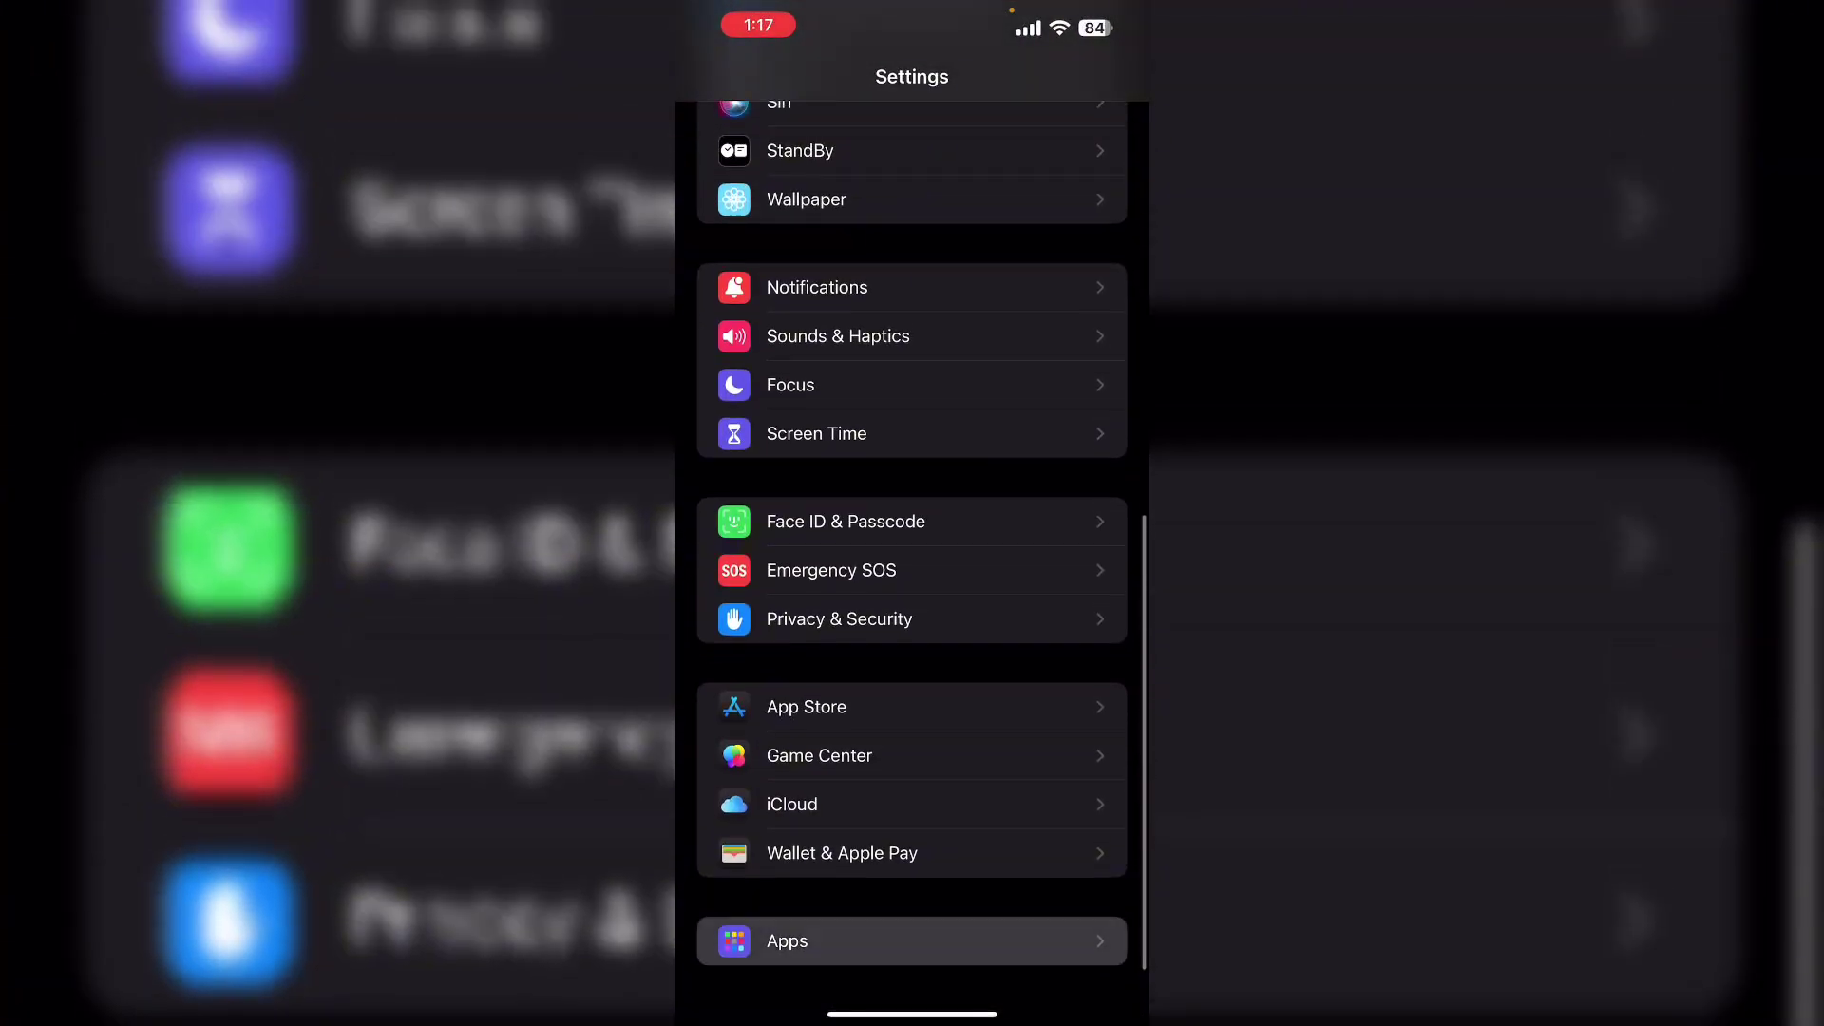
# Step: Open the Apps list in Settings and activate its search field to find Cash App
pyautogui.click(913, 920)
pyautogui.click(912, 129)
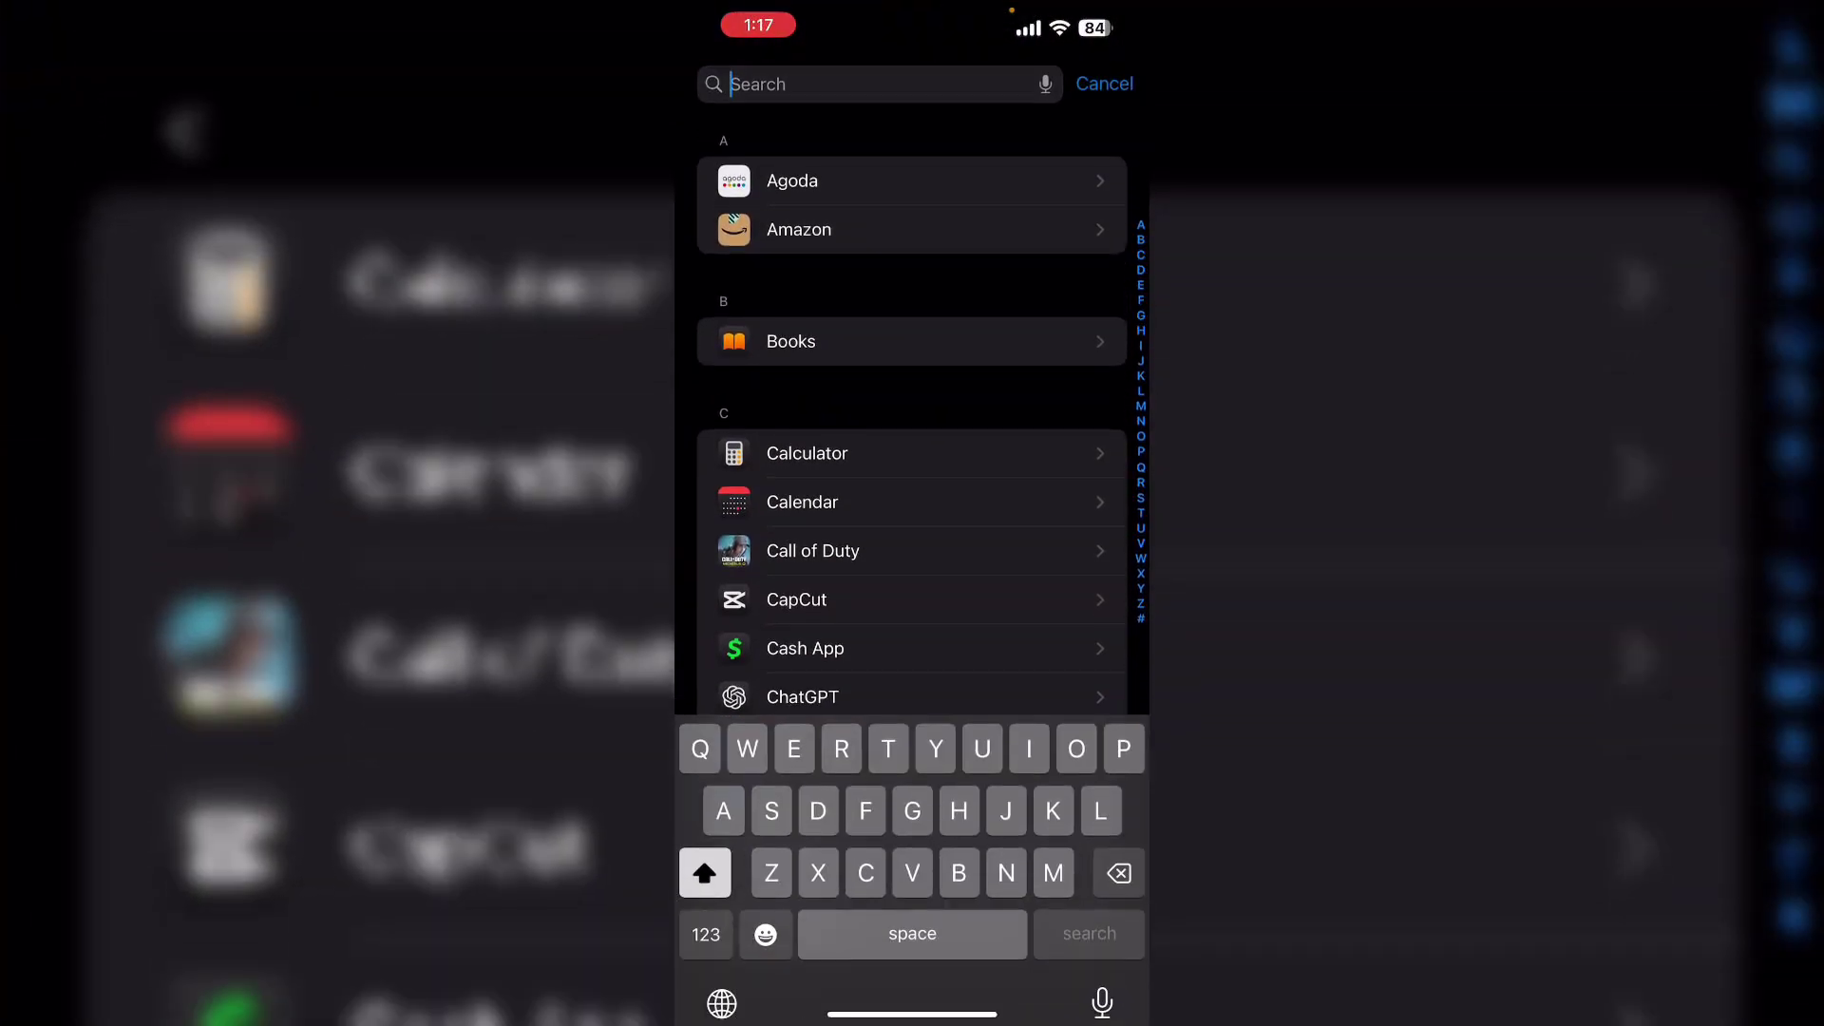